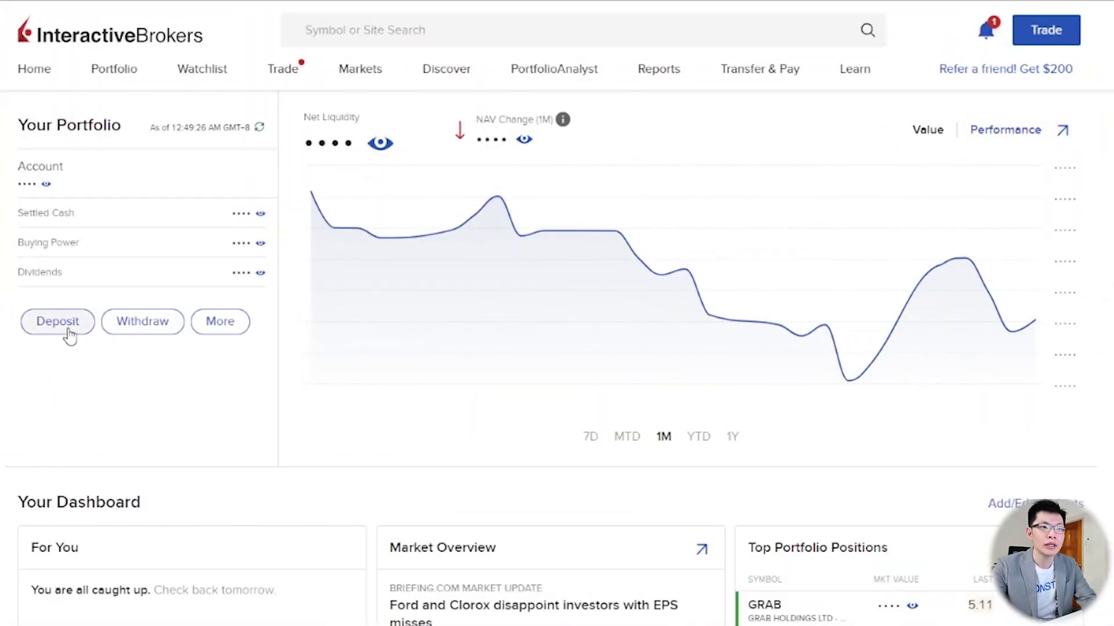
Step: Request Interactive Brokers' Direct ACH deposit instructions, confirming the bank account is held in the US
{"action": "left_click", "coordinate": [68, 336]}
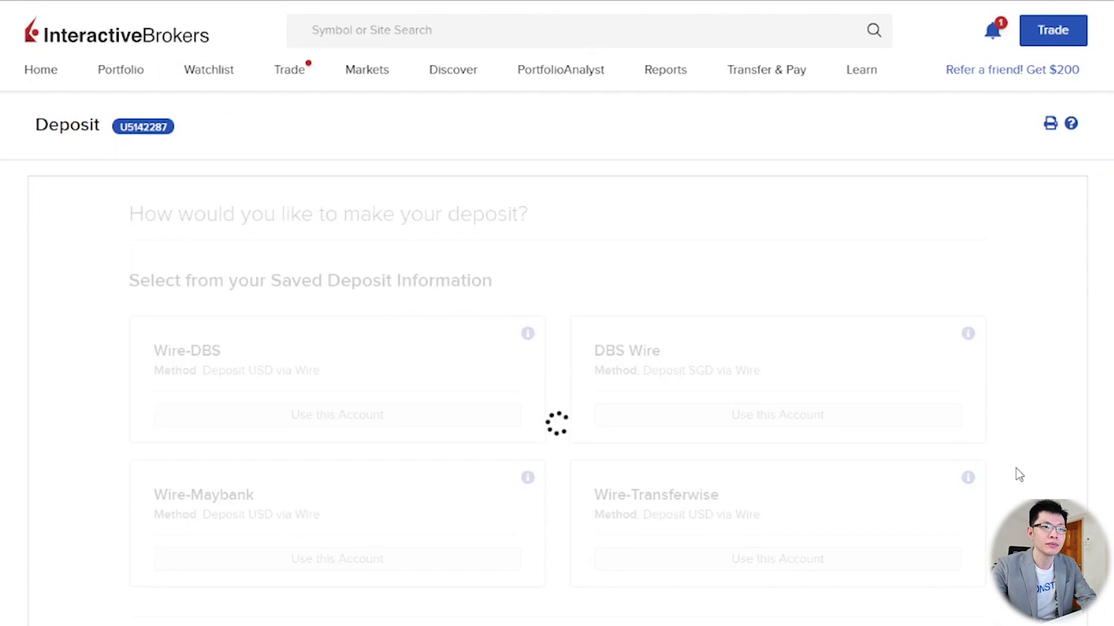
{"action": "scroll", "coordinate": [1053, 377], "scroll_direction": "down", "scroll_amount": 3}
{"action": "scroll", "coordinate": [1054, 375], "scroll_direction": "down", "scroll_amount": 7}
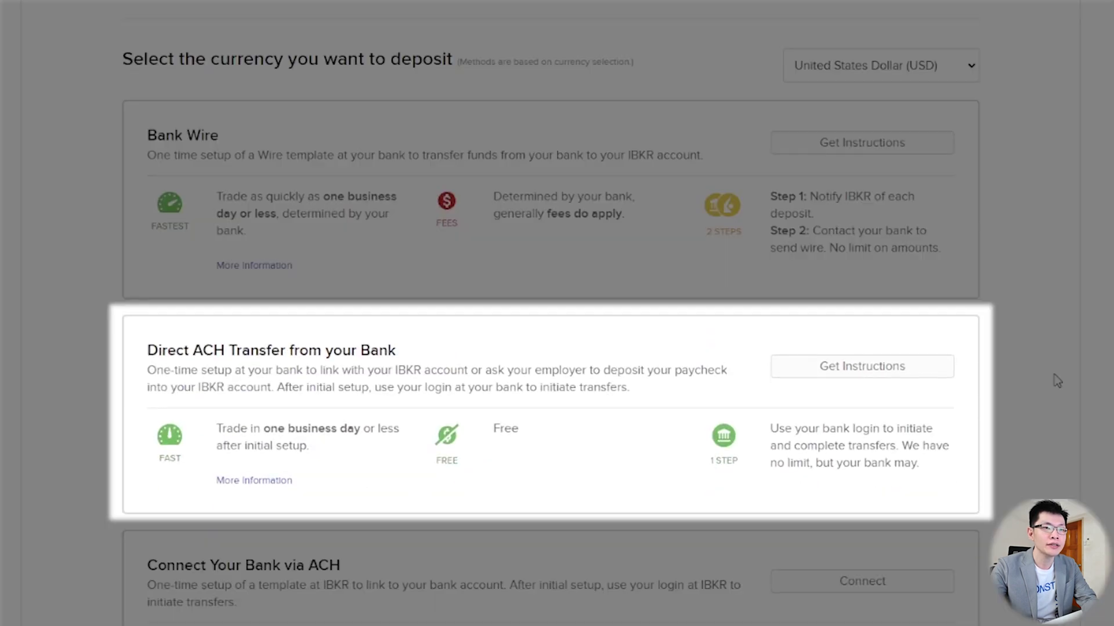
{"action": "left_click", "coordinate": [845, 371]}
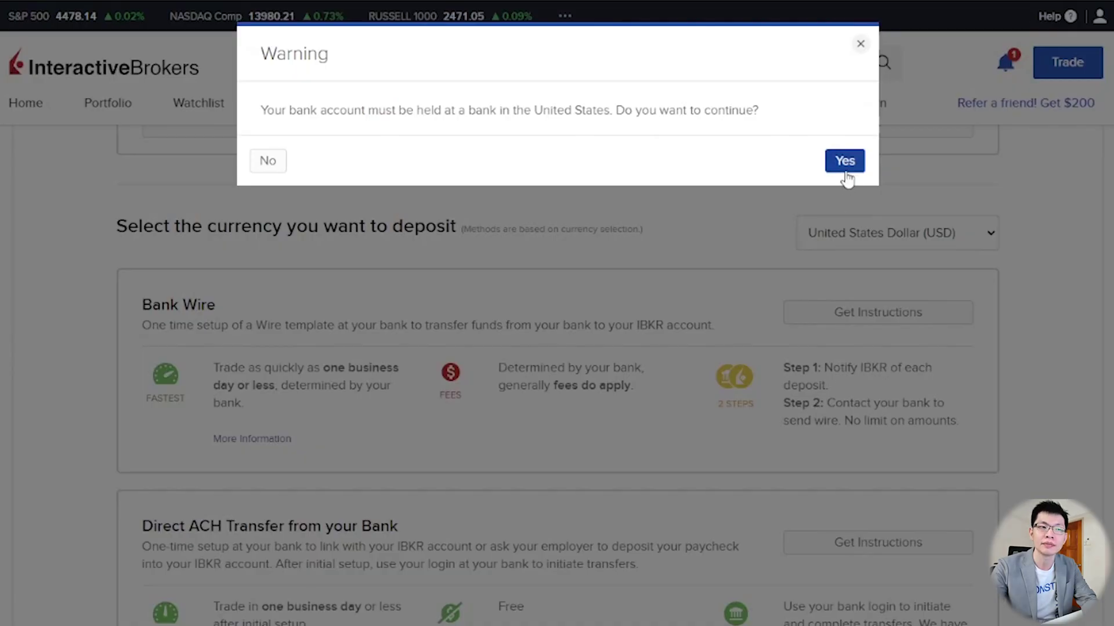
{"action": "left_click", "coordinate": [845, 168]}
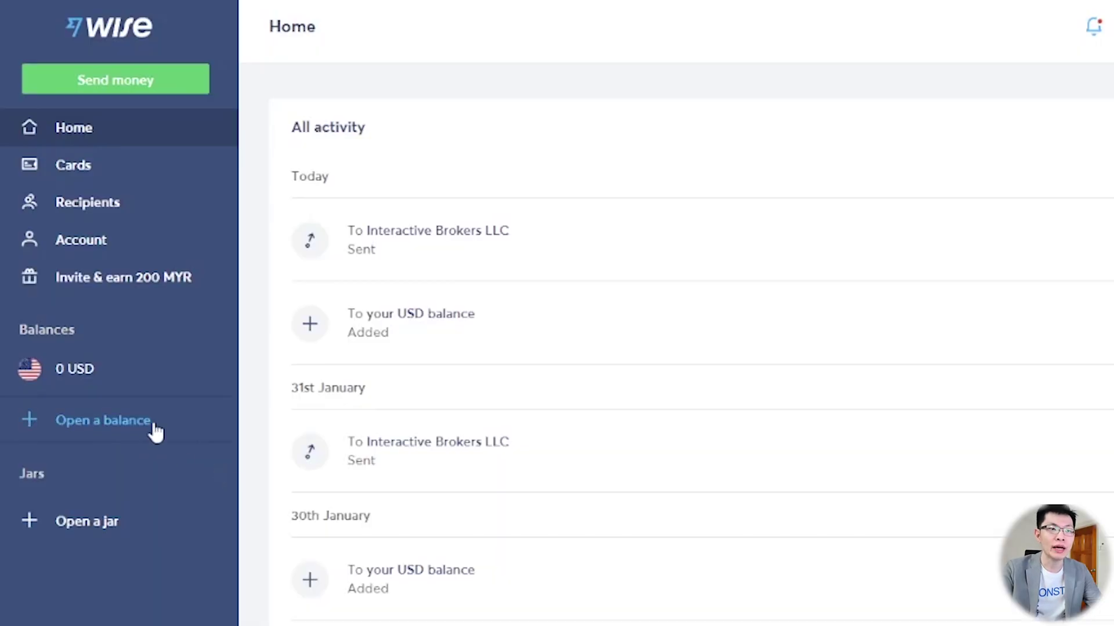
Step: Open a new Australian dollar balance in Wise
{"action": "left_click", "coordinate": [156, 432]}
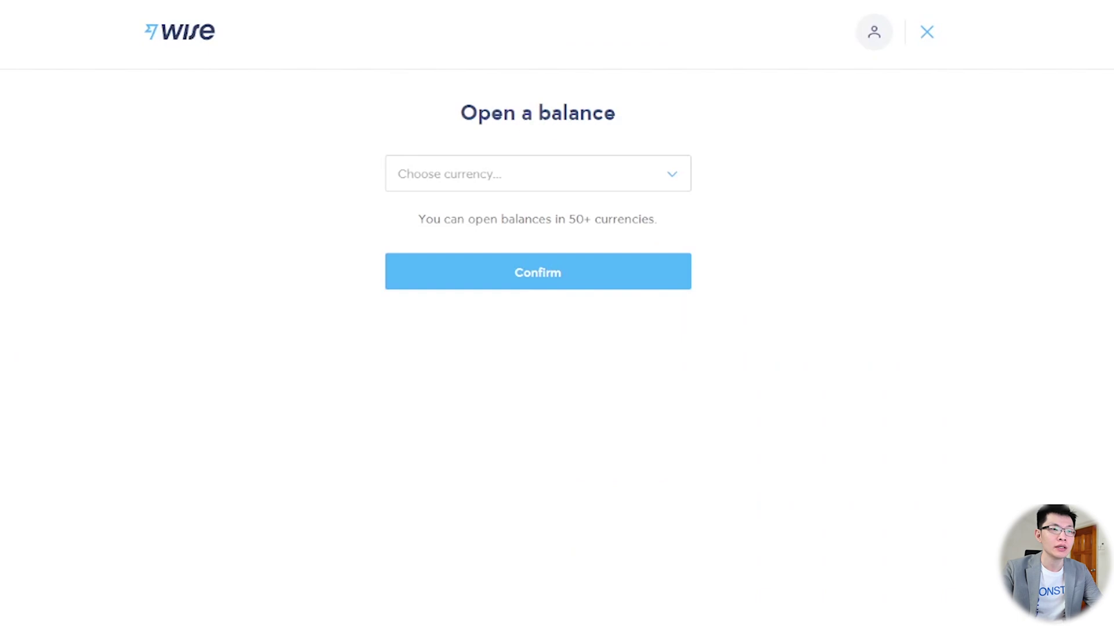
{"action": "left_click", "coordinate": [418, 183]}
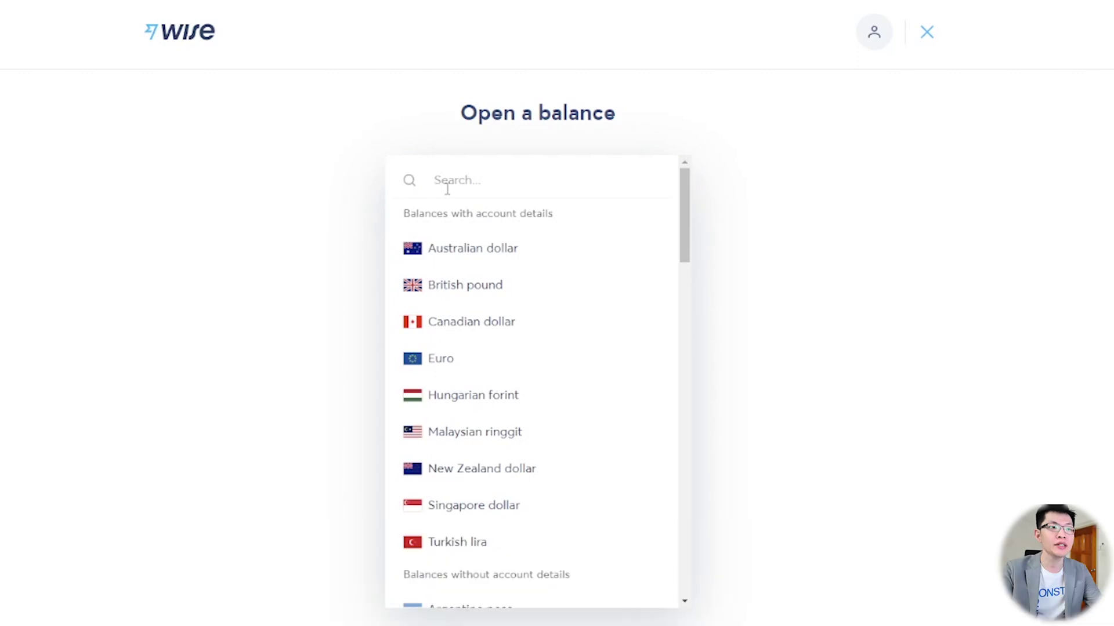
{"action": "left_click", "coordinate": [443, 250]}
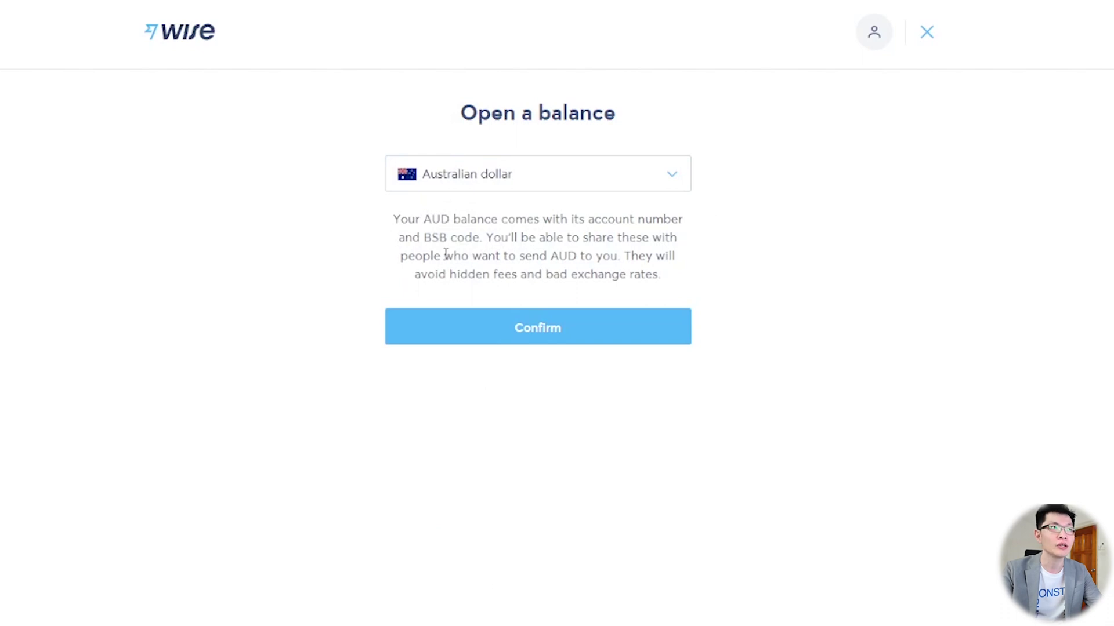
{"action": "left_click", "coordinate": [477, 329]}
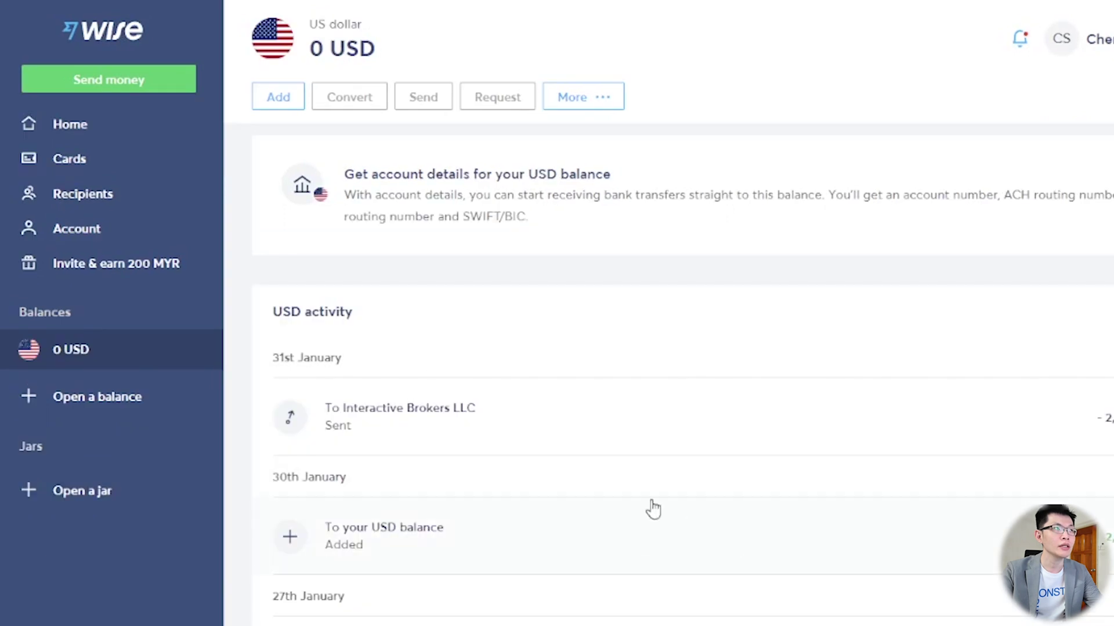
Step: Set up a 2,500 USD top-up to the USD balance, paid in Malaysian ringgit (10,495.77 MYR)
{"action": "left_click", "coordinate": [277, 100]}
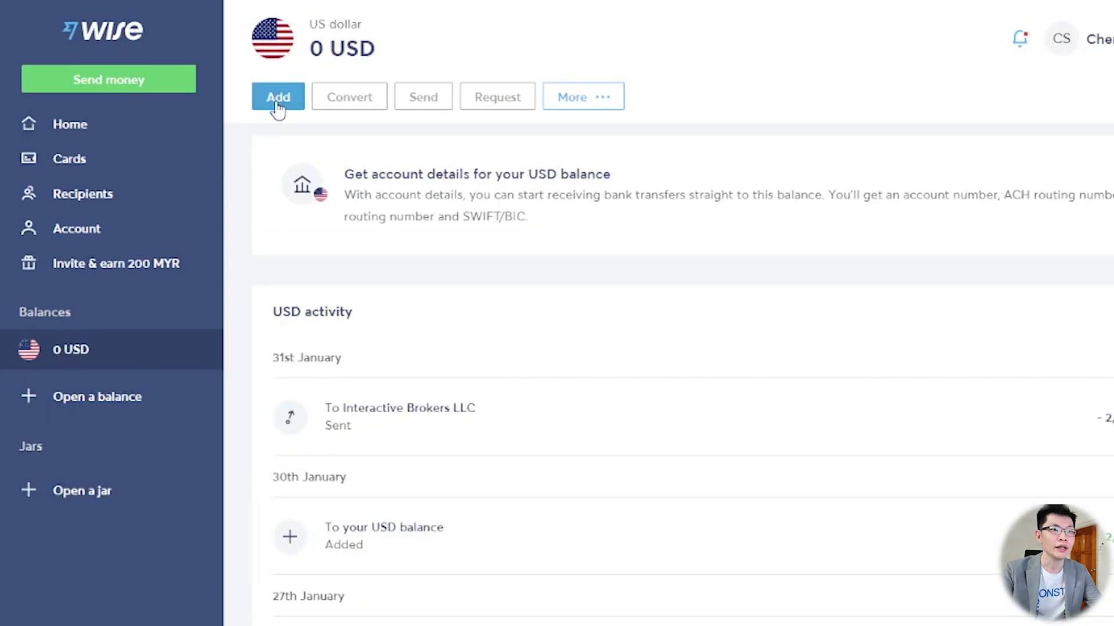
{"action": "left_click", "coordinate": [474, 177]}
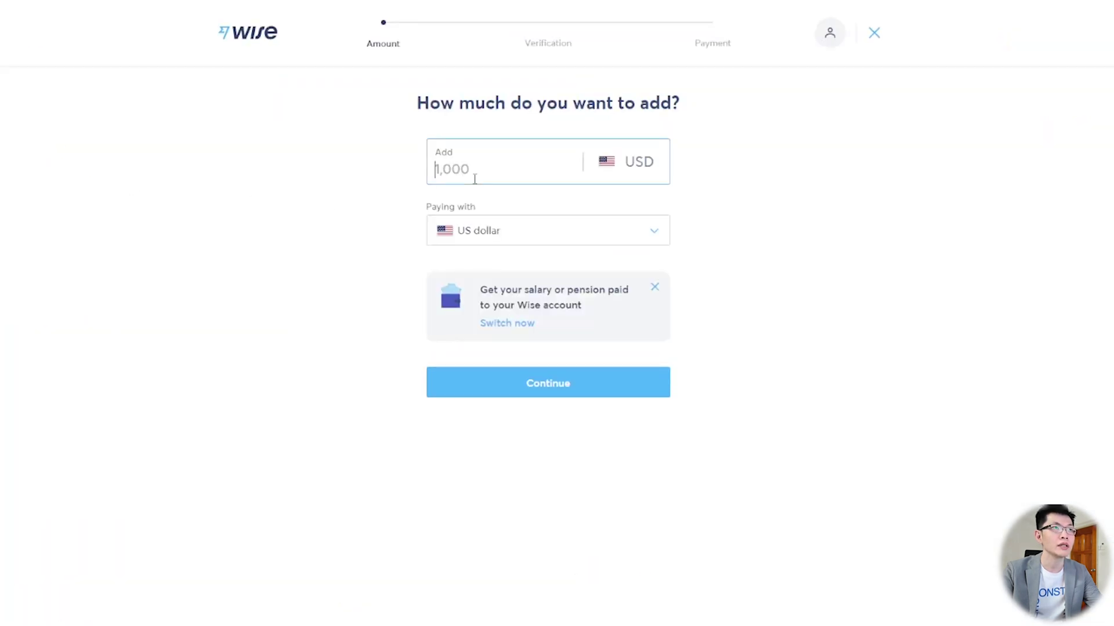
{"action": "type", "text": "2500"}
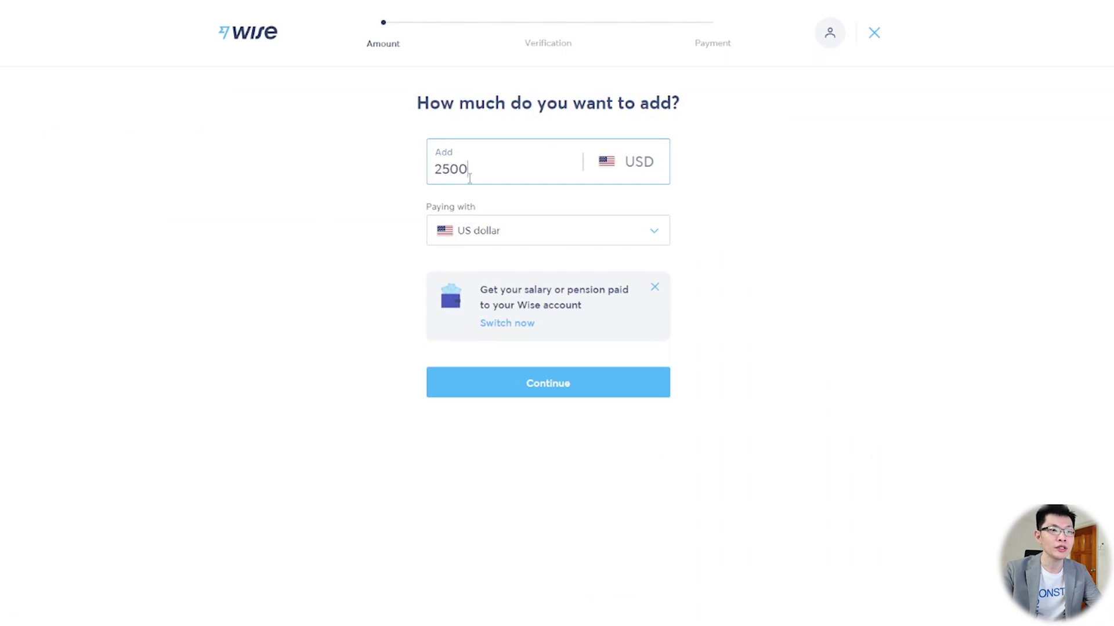
{"action": "left_click", "coordinate": [527, 230]}
{"action": "left_click_drag", "start_coordinate": [666, 294], "coordinate": [617, 415]}
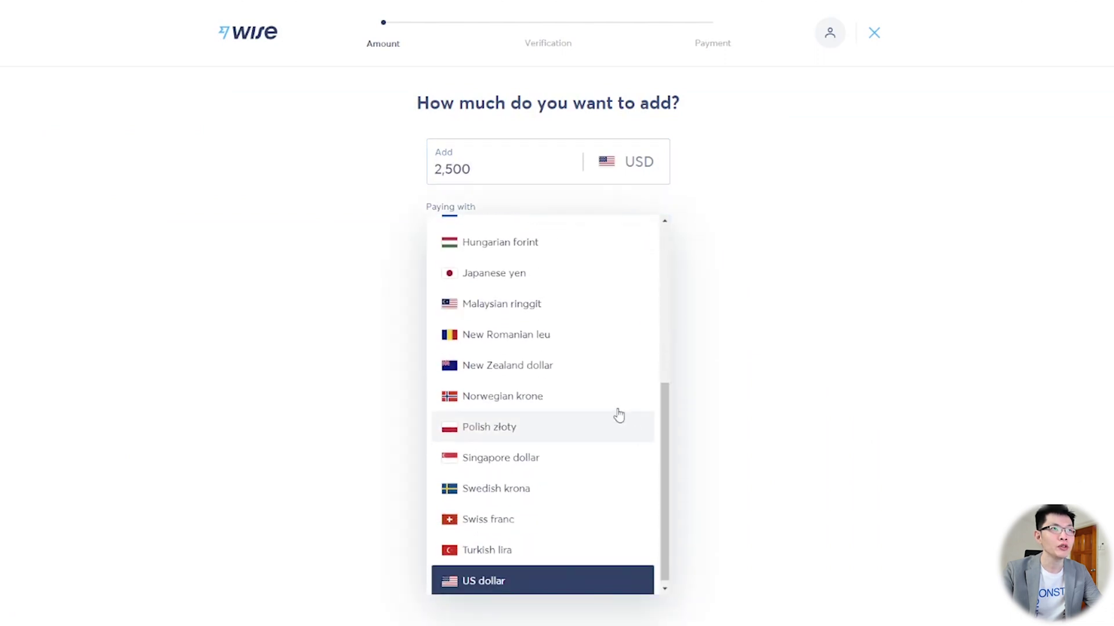
{"action": "left_click", "coordinate": [541, 313]}
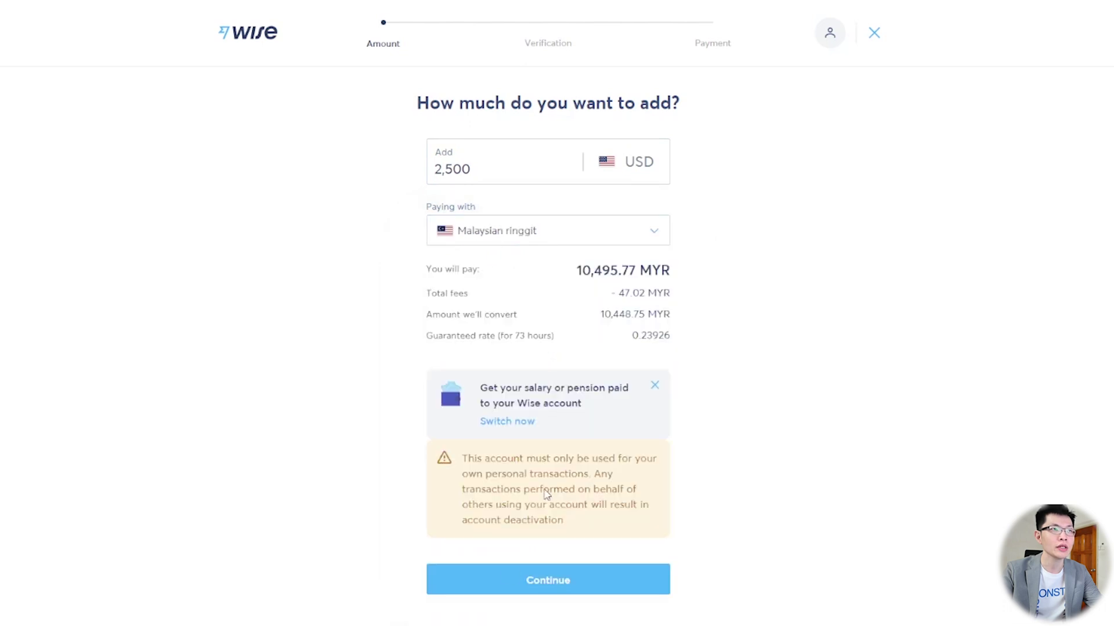
{"action": "left_click", "coordinate": [513, 589]}
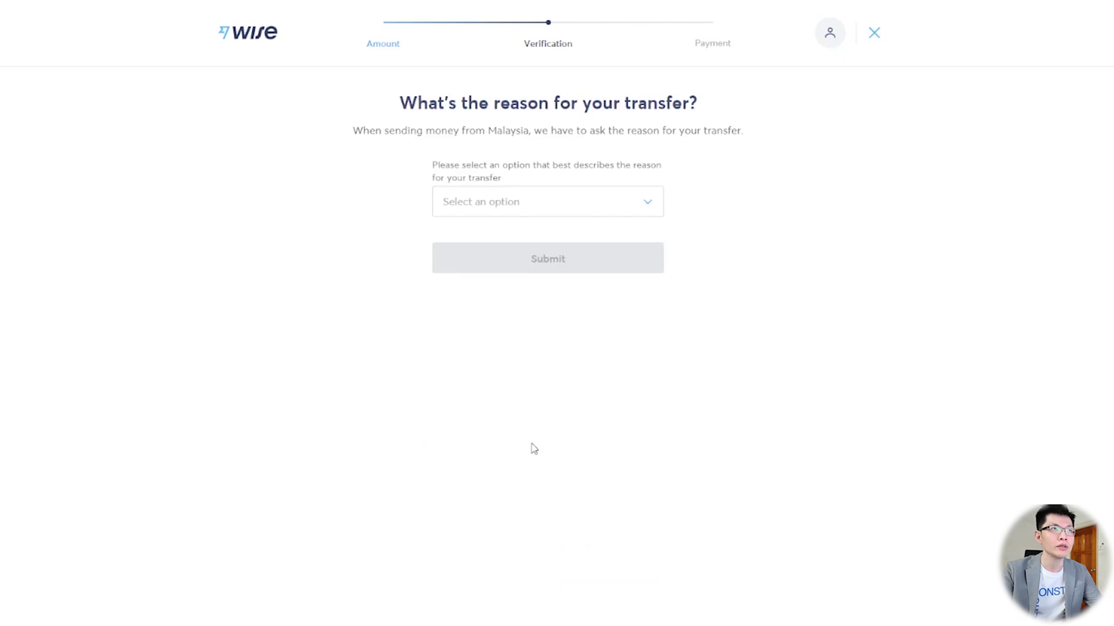
Step: Submit 'Pay for goods and services' as the transfer reason
{"action": "left_click", "coordinate": [567, 208]}
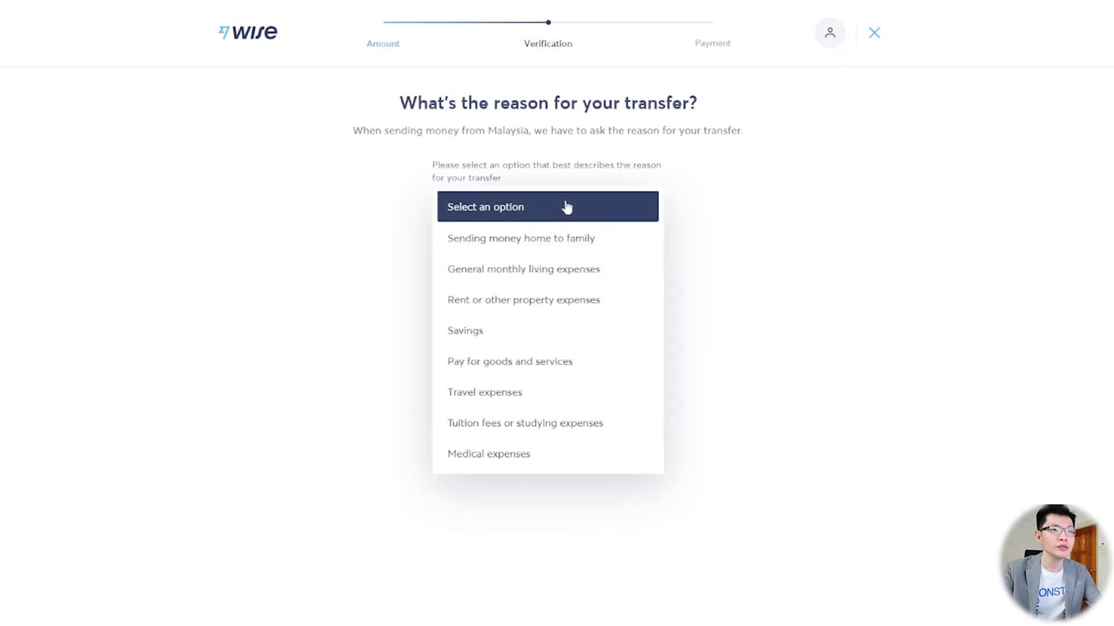
{"action": "left_click", "coordinate": [566, 361]}
{"action": "left_click", "coordinate": [550, 260]}
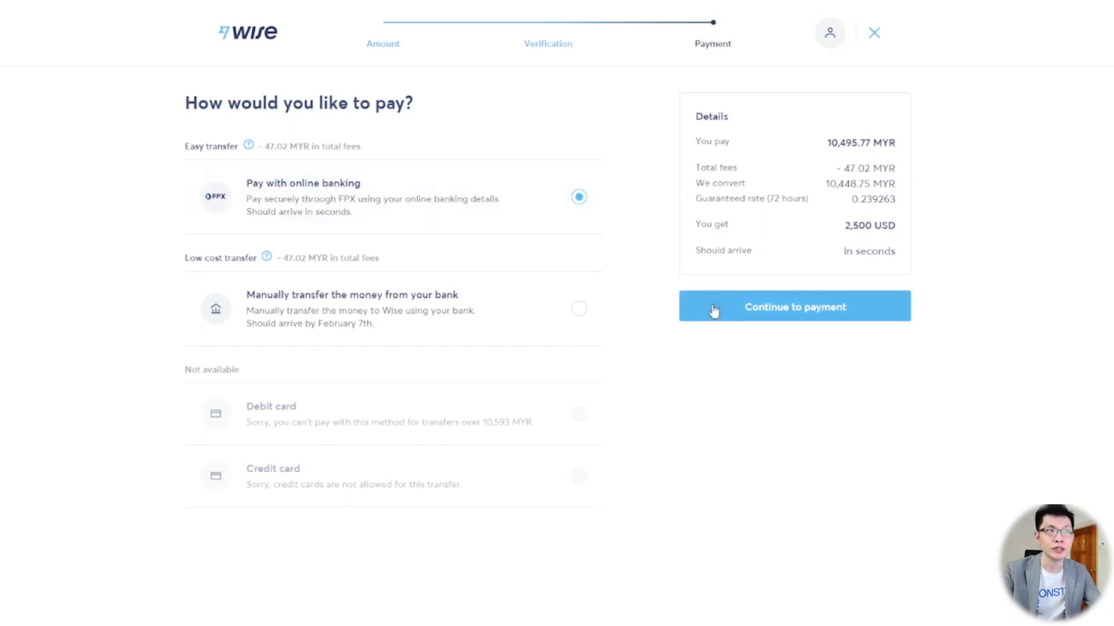
Step: Pay the top-up by online banking through Maybank2U
{"action": "left_click", "coordinate": [742, 313]}
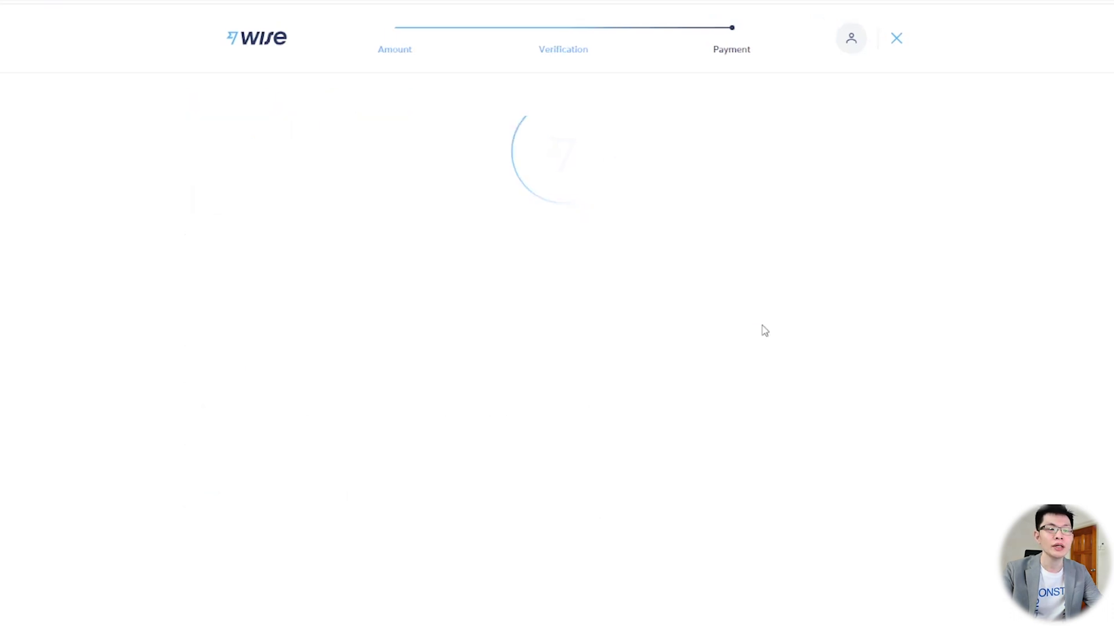
{"action": "scroll", "coordinate": [614, 455], "scroll_direction": "down", "scroll_amount": 5}
{"action": "scroll", "coordinate": [606, 452], "scroll_direction": "down", "scroll_amount": 2}
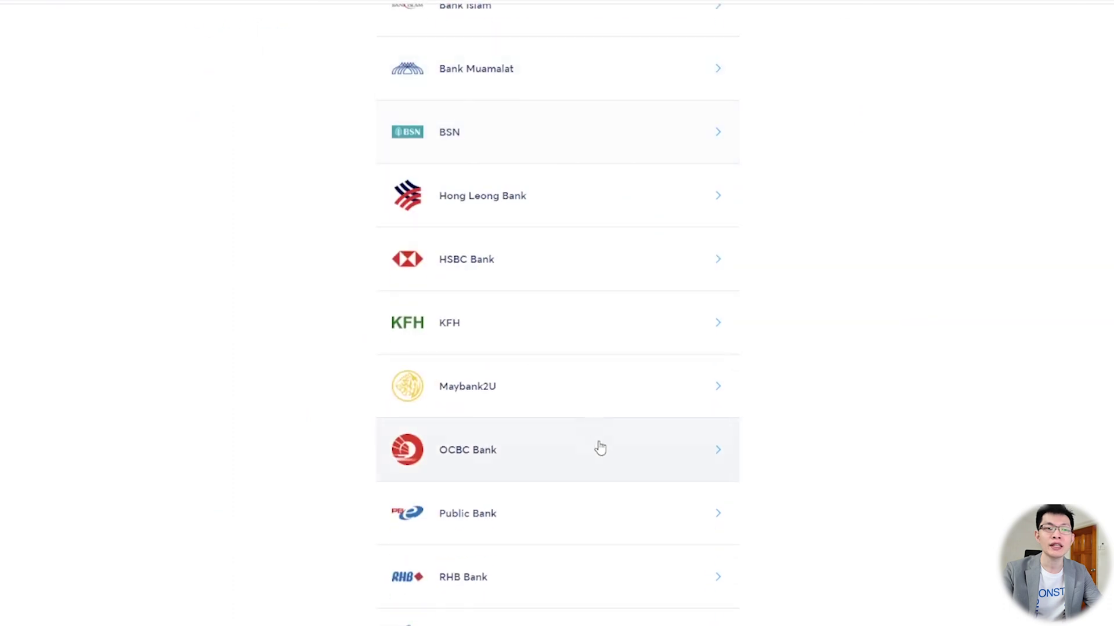
{"action": "left_click", "coordinate": [586, 395]}
{"action": "left_click", "coordinate": [648, 431]}
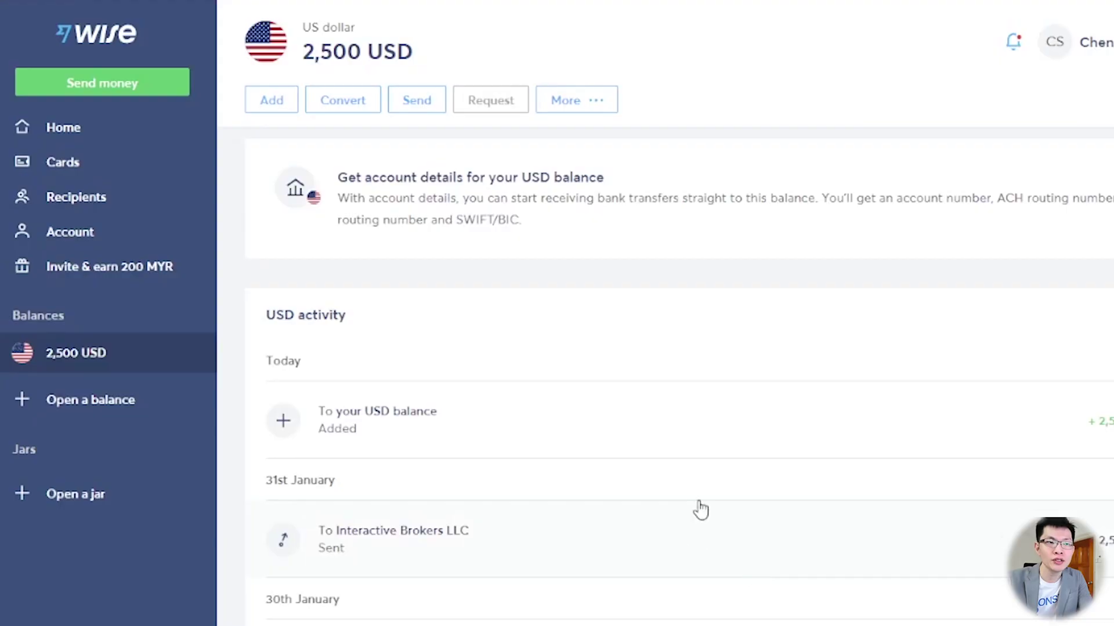
Step: Start sending 2,500 USD from the USD balance to a new business recipient
{"action": "left_click", "coordinate": [408, 106]}
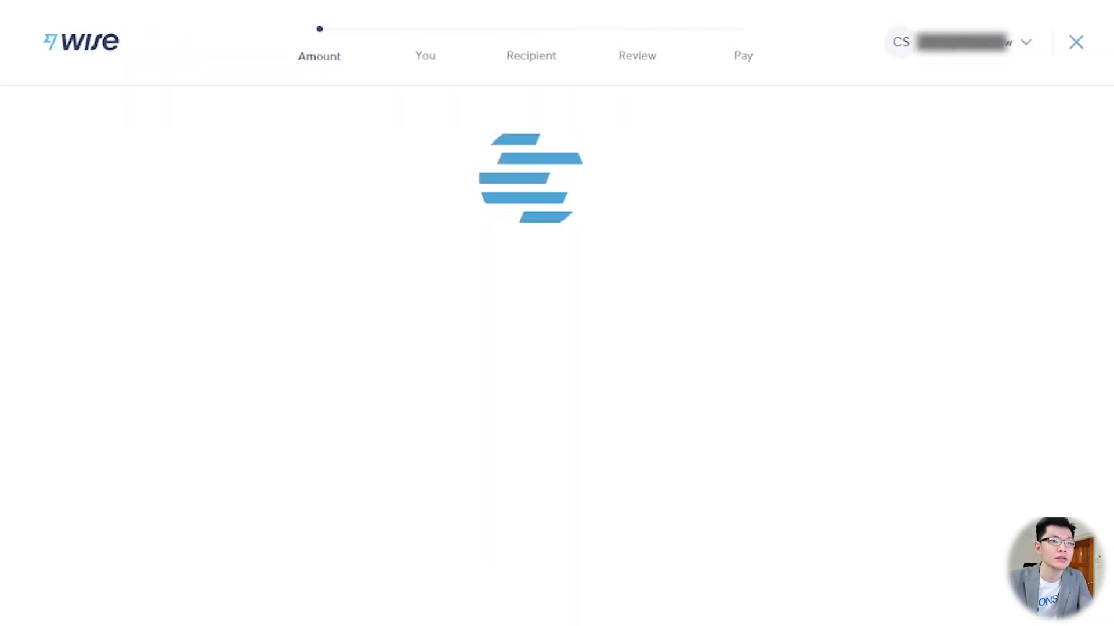
{"action": "left_click_drag", "start_coordinate": [367, 221], "coordinate": [277, 222]}
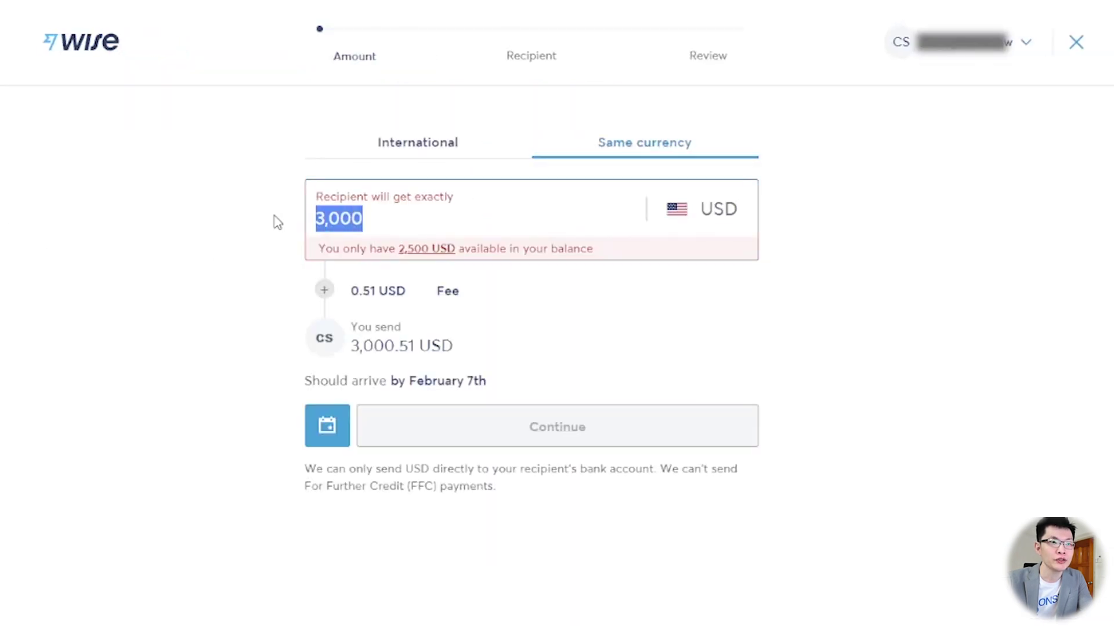
{"action": "type", "text": "2500"}
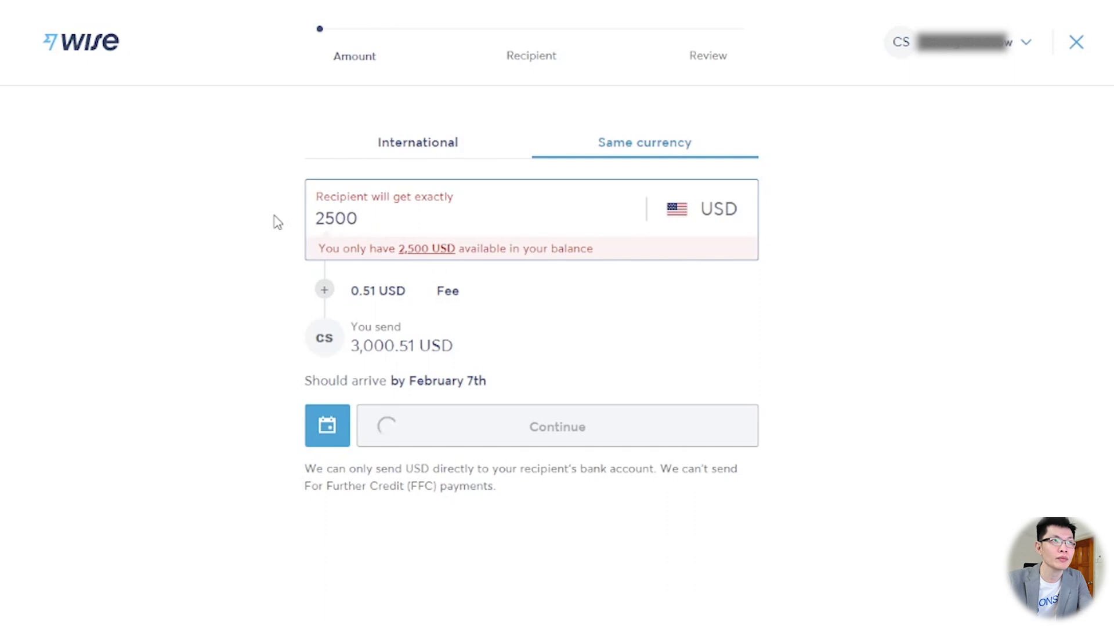
{"action": "left_click", "coordinate": [439, 430]}
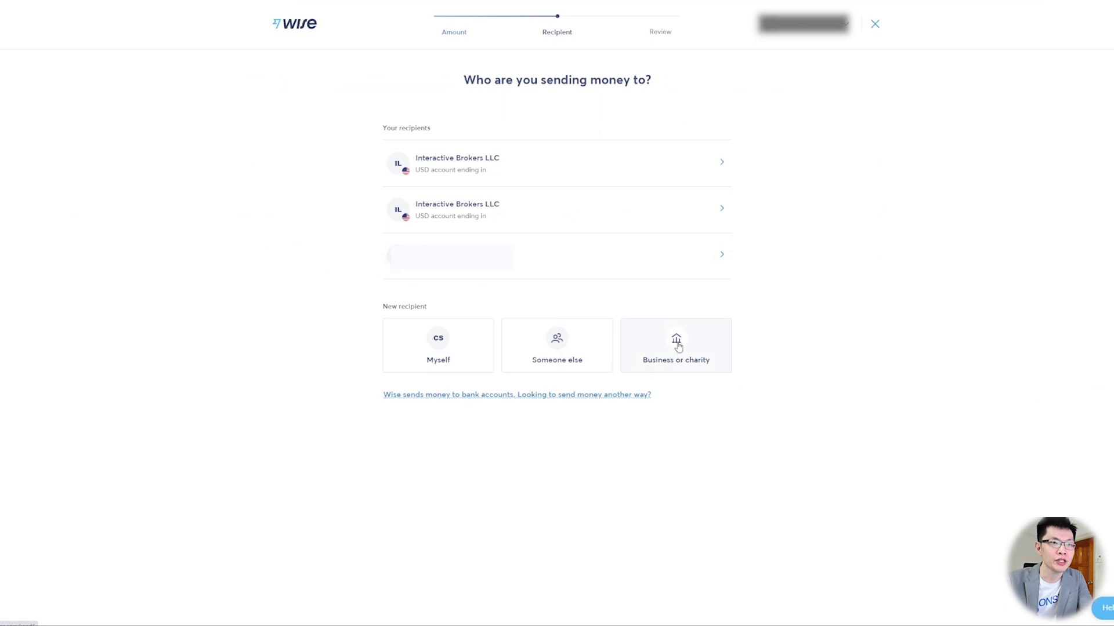
{"action": "left_click", "coordinate": [683, 338]}
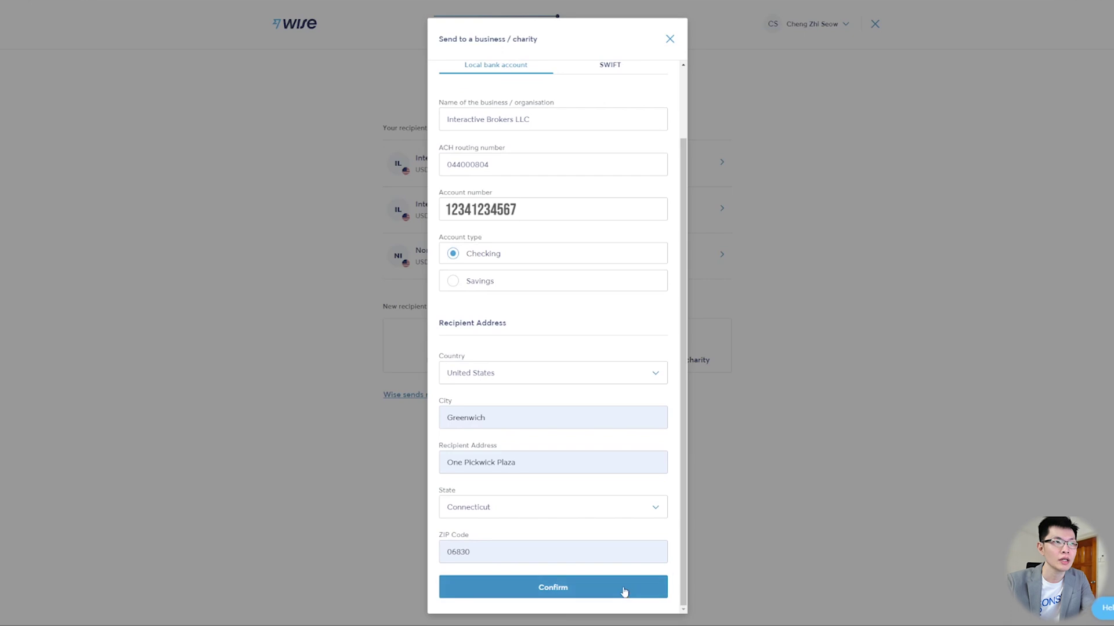
Step: Confirm the Interactive Brokers LLC transfer, pay from the balance, and approve with the account password
{"action": "left_click", "coordinate": [624, 592]}
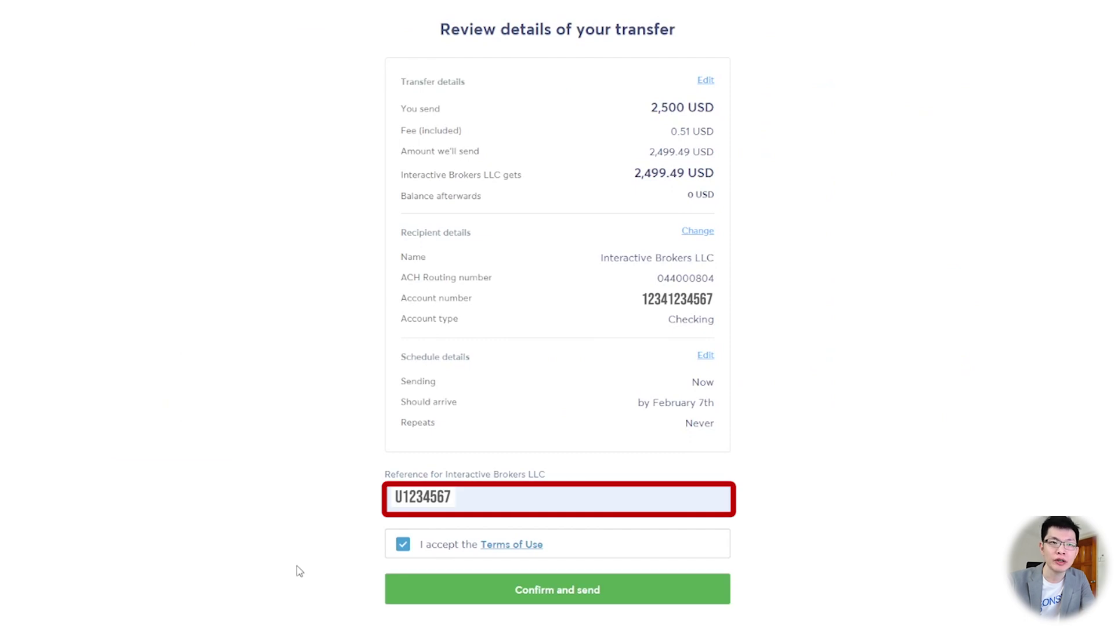
{"action": "left_click", "coordinate": [549, 590]}
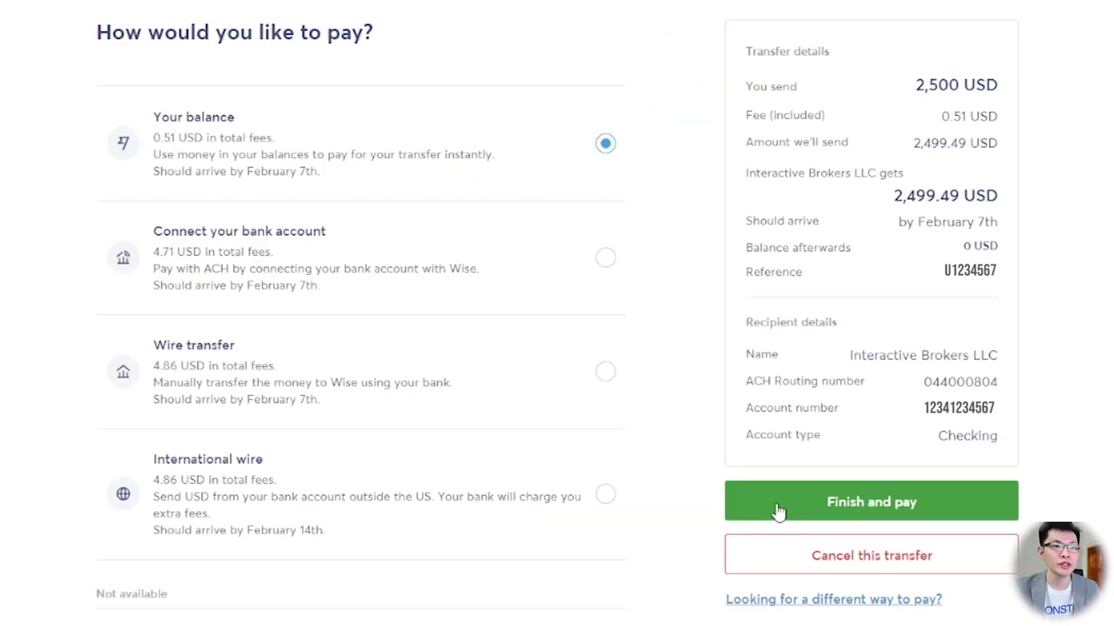
{"action": "left_click", "coordinate": [778, 511]}
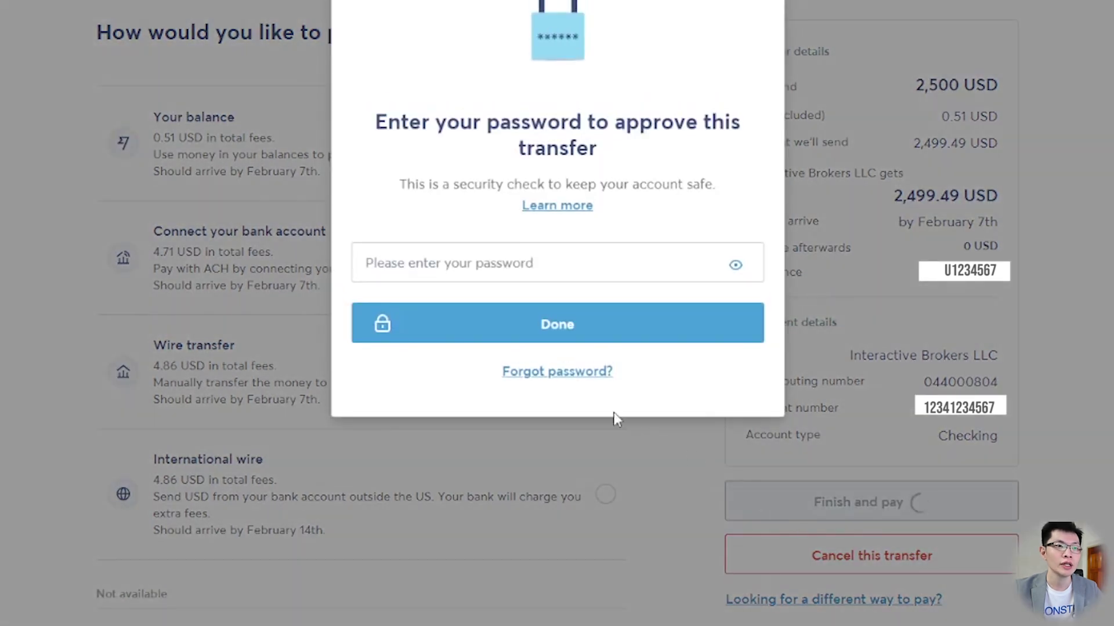
{"action": "left_click", "coordinate": [543, 270]}
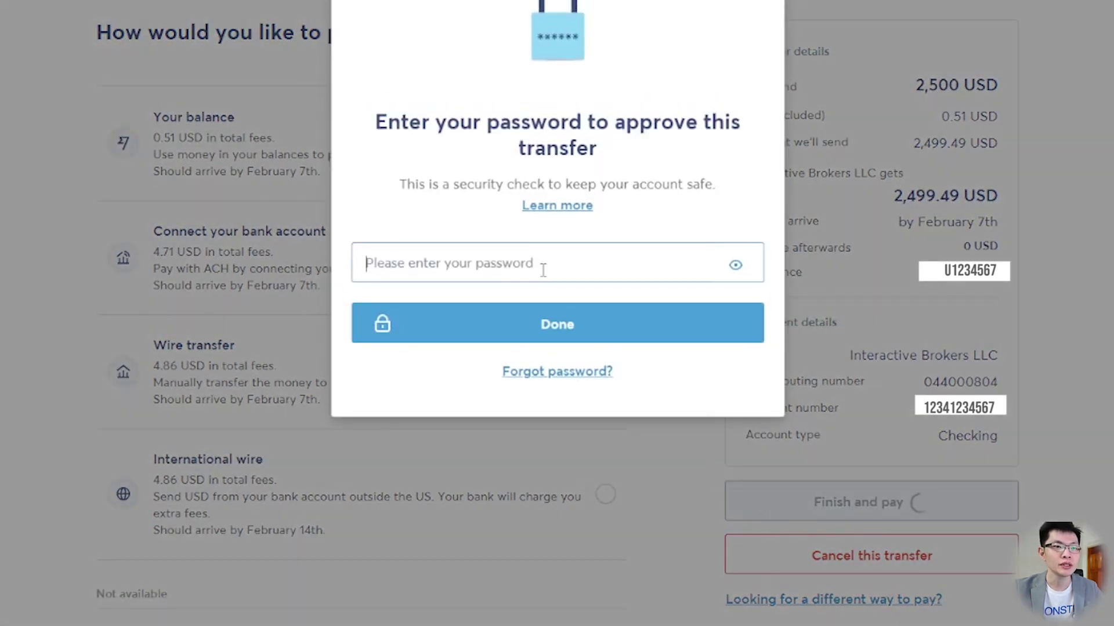
{"action": "key", "text": "ctrl+v"}
{"action": "left_click", "coordinate": [542, 319]}
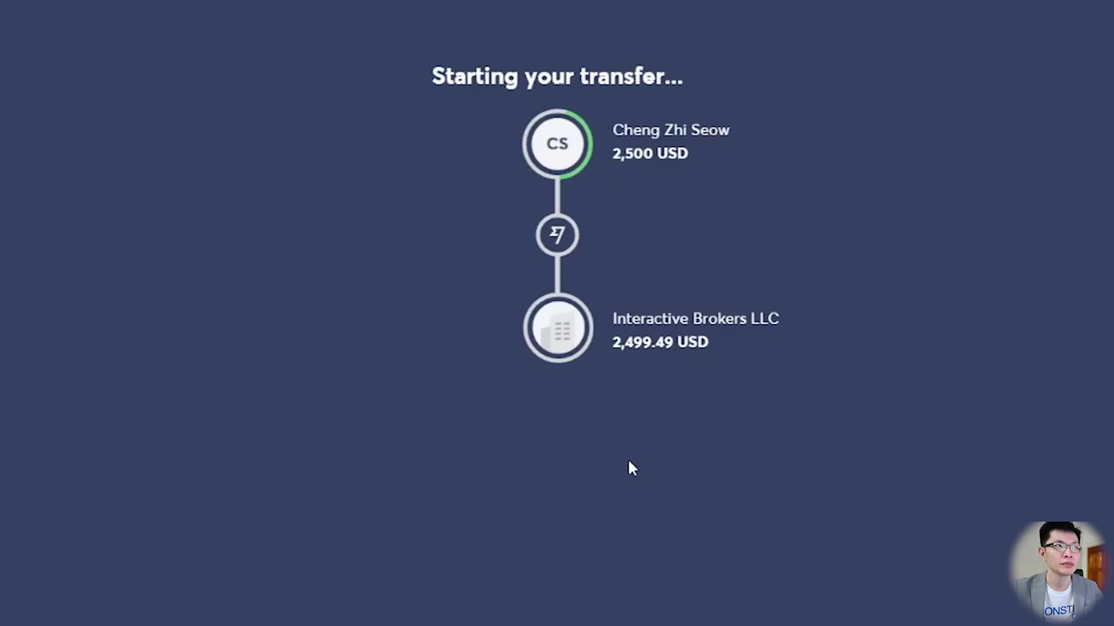